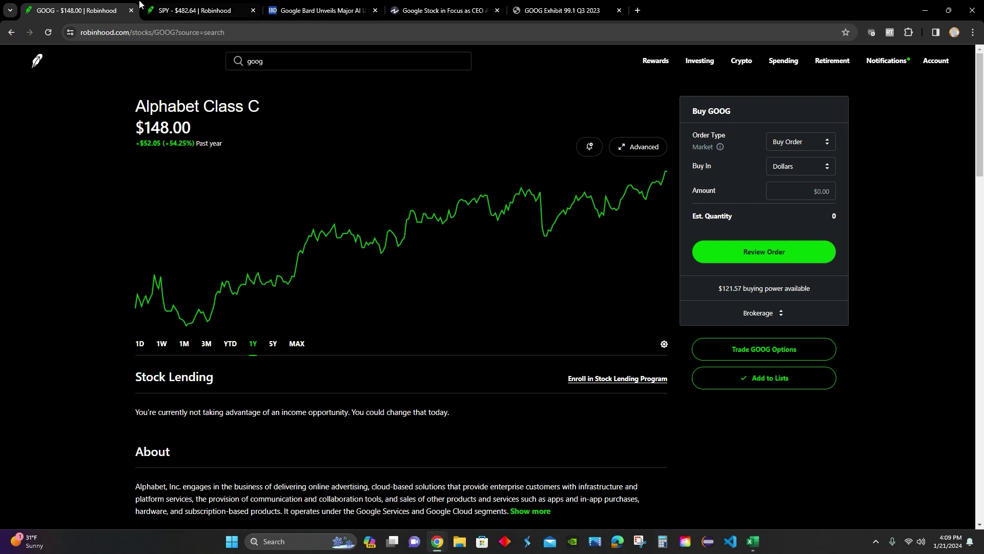
# - View the SPY one-year price chart and return to the GOOG chart for comparison
pyautogui.click(154, 10)
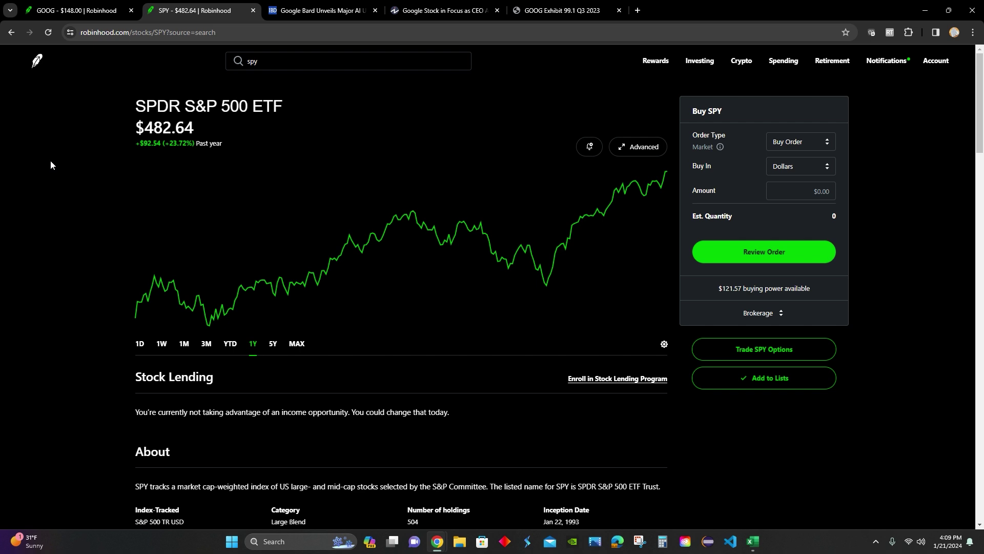
pyautogui.click(66, 9)
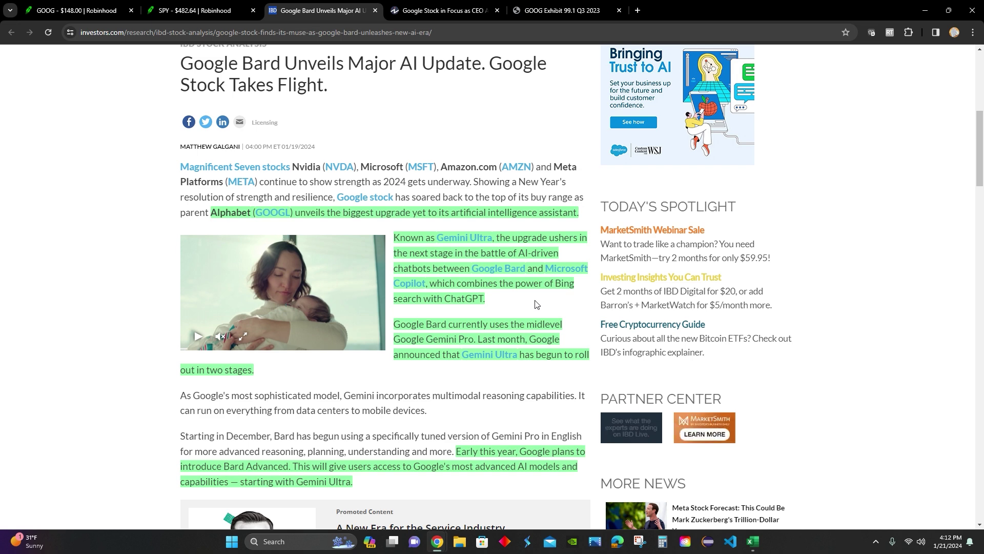
# - Read the highlighted passages about Gemini Ultra and Bard Advanced in the investors.com article on Google's AI update
pyautogui.scroll(-1, 536, 305)
pyautogui.scroll(-1, 535, 304)
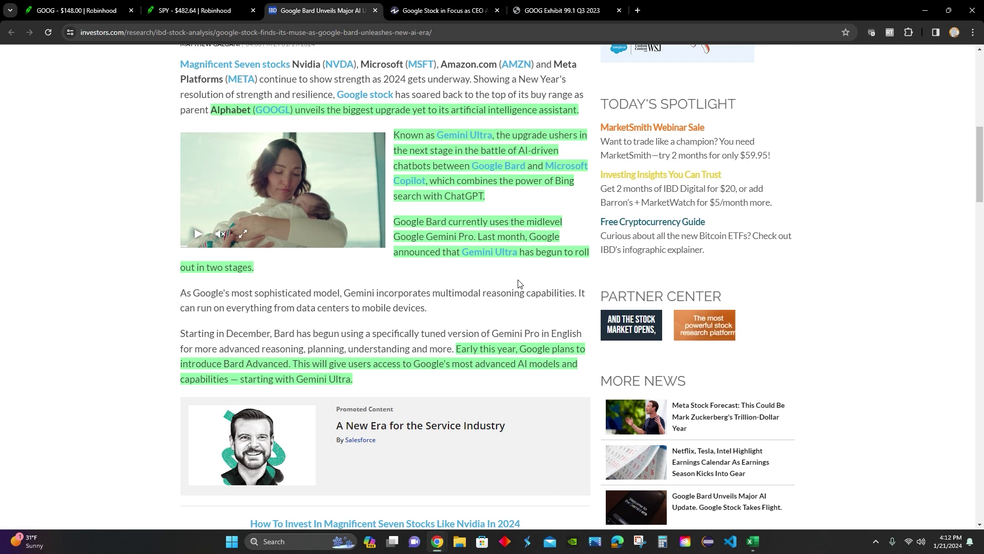
pyautogui.scroll(2, 519, 284)
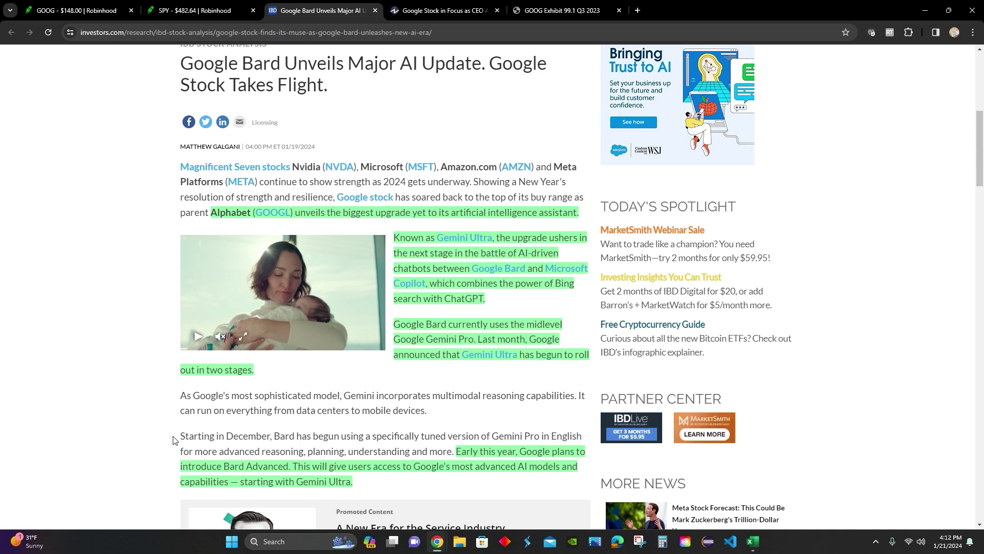
# - Open the Investopedia article on Google's additional job cuts and read its highlighted key takeaways
pyautogui.click(437, 11)
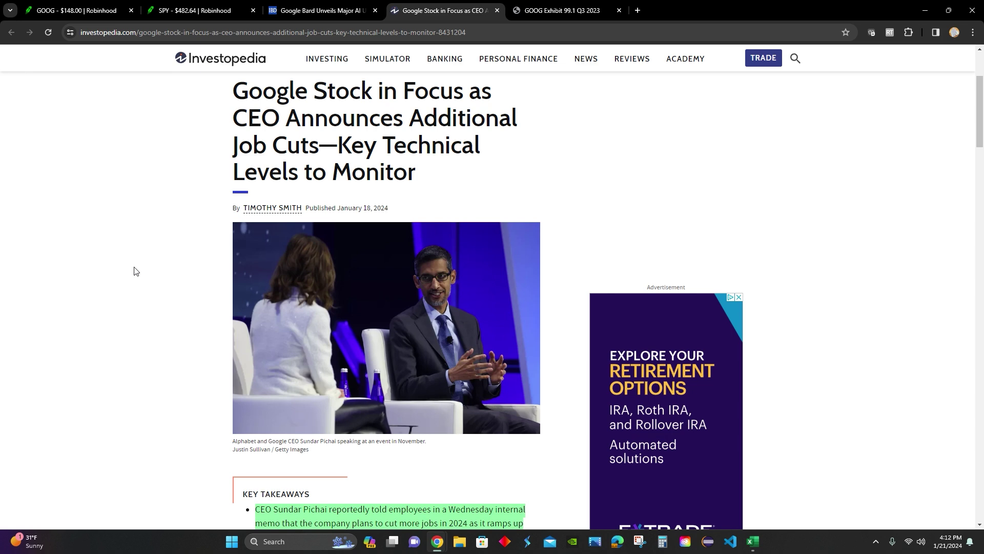
pyautogui.scroll(-3, 136, 271)
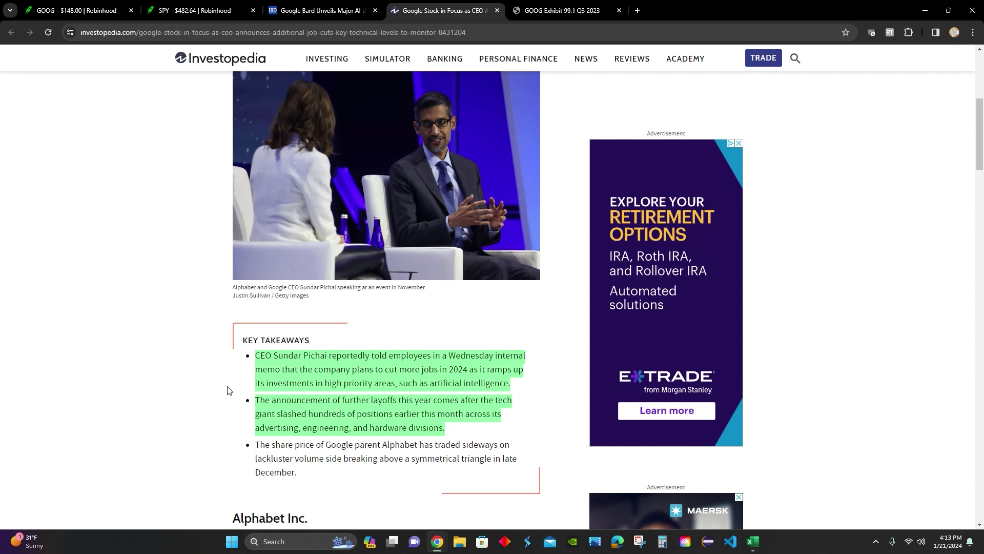
pyautogui.scroll(4, 227, 390)
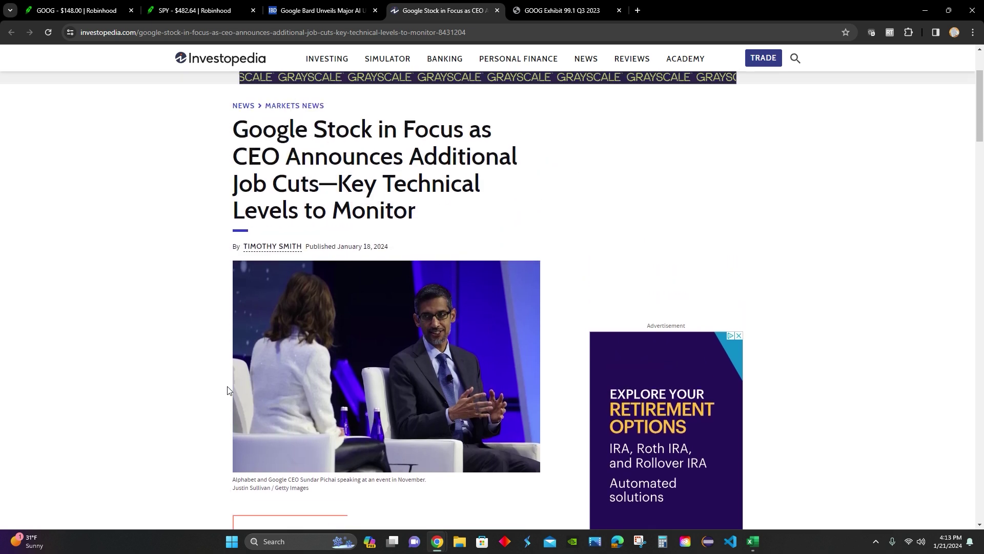
pyautogui.scroll(-1, 228, 390)
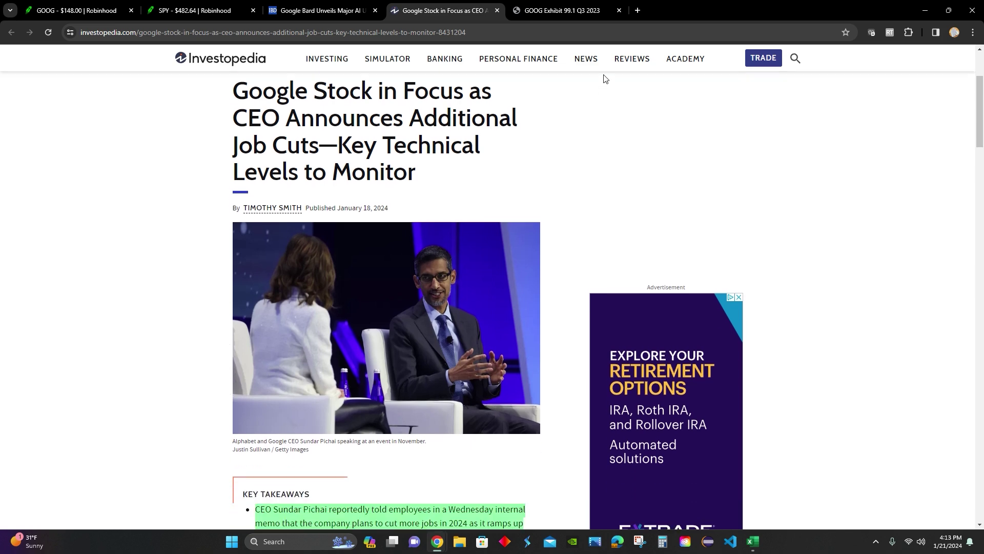
# - Open Alphabet's Q3 2023 earnings release and review the consolidated balance sheets and statements of income
pyautogui.click(574, 9)
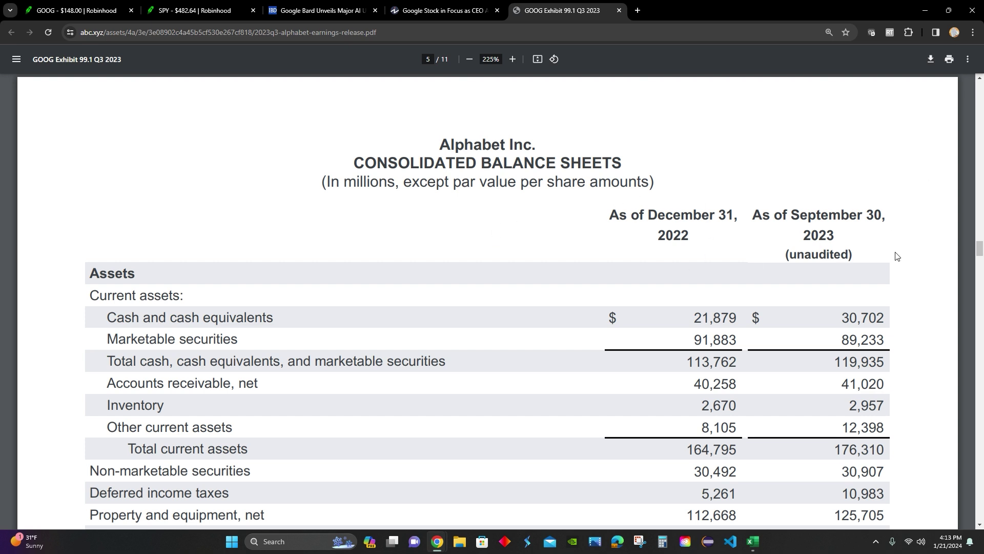
pyautogui.scroll(-1, 866, 328)
pyautogui.scroll(-3, 866, 328)
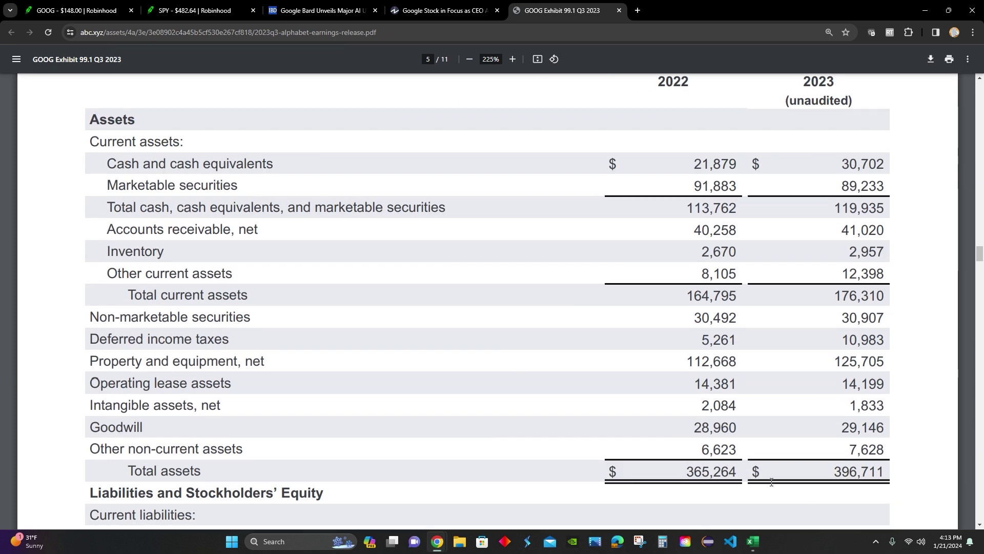
pyautogui.scroll(-8, 821, 475)
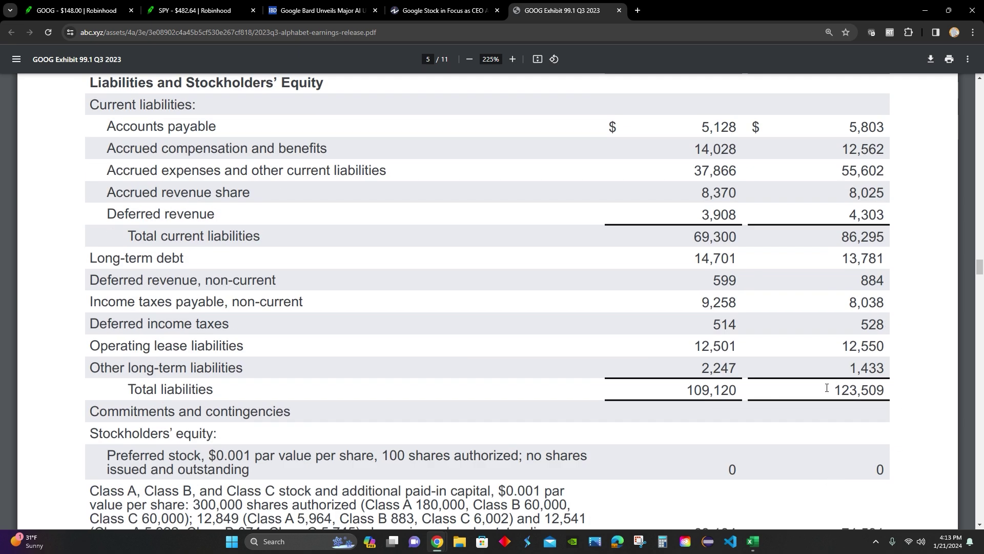
pyautogui.scroll(-3, 866, 432)
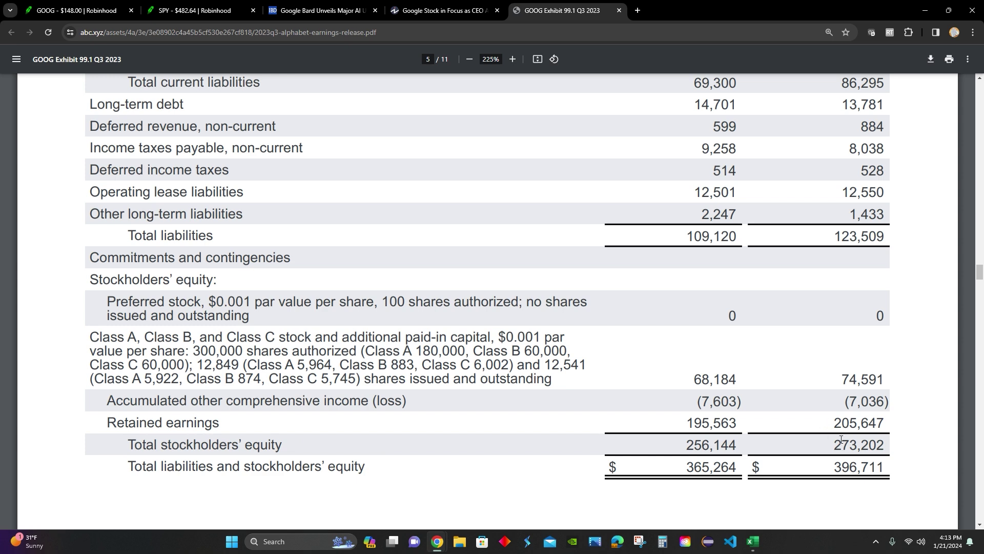
pyautogui.scroll(-10, 804, 435)
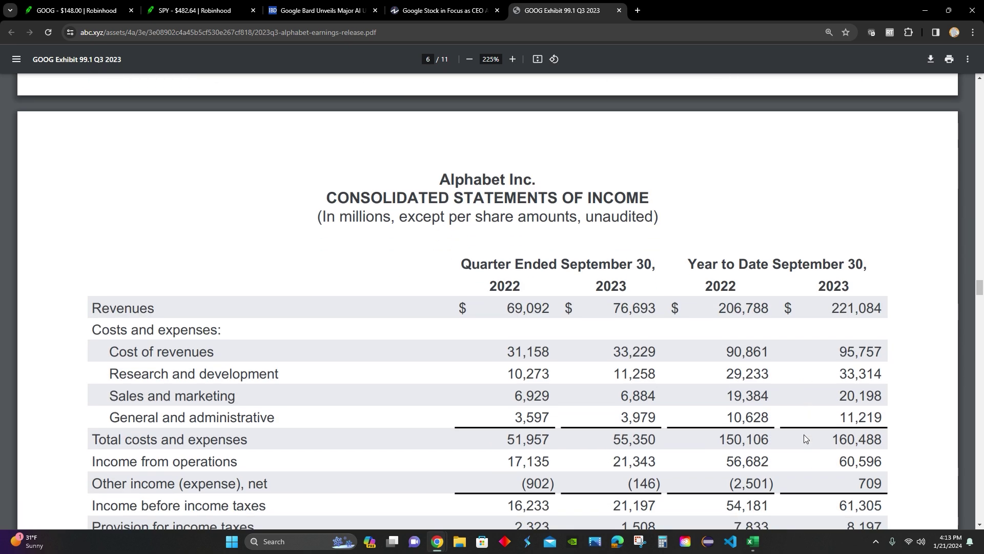
pyautogui.scroll(-2, 803, 434)
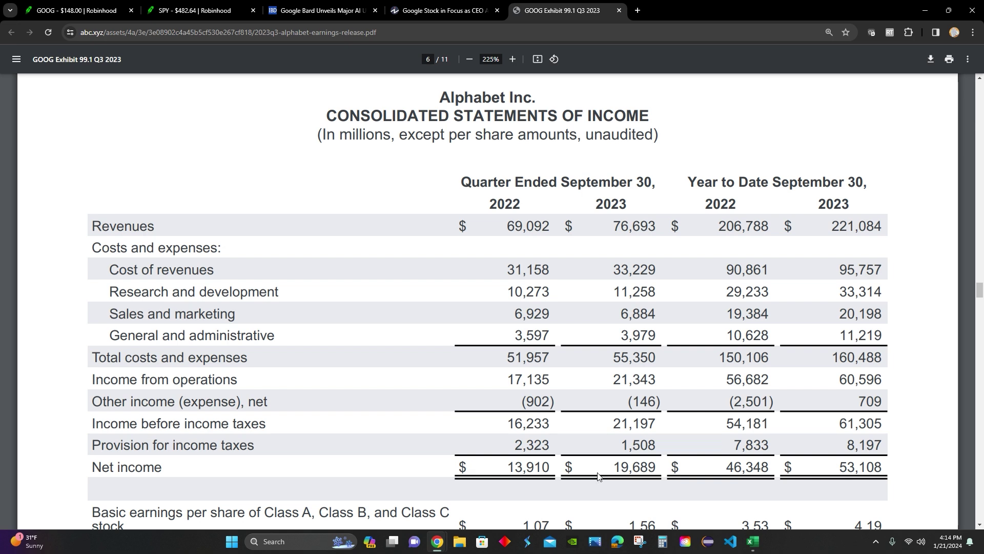
# - Examine the operating, investing and financing activities in the consolidated statements of cash flows
pyautogui.scroll(-5, 599, 478)
pyautogui.scroll(-15, 599, 477)
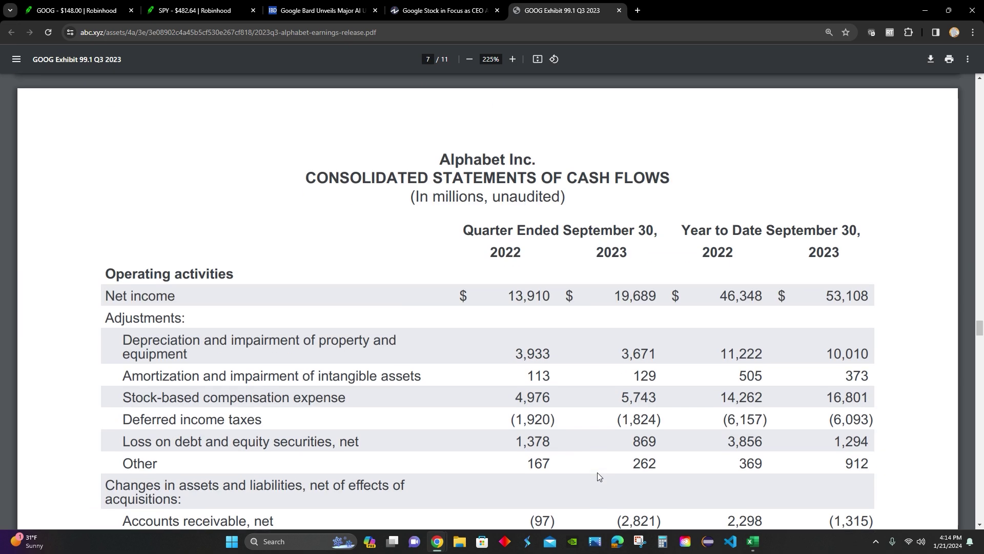
pyautogui.scroll(-1, 598, 476)
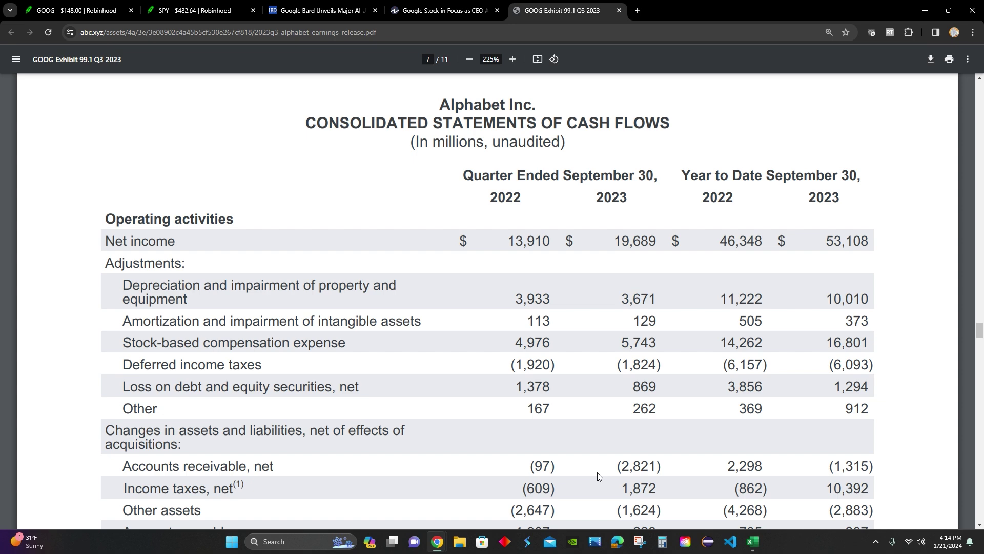
pyautogui.scroll(-4, 598, 477)
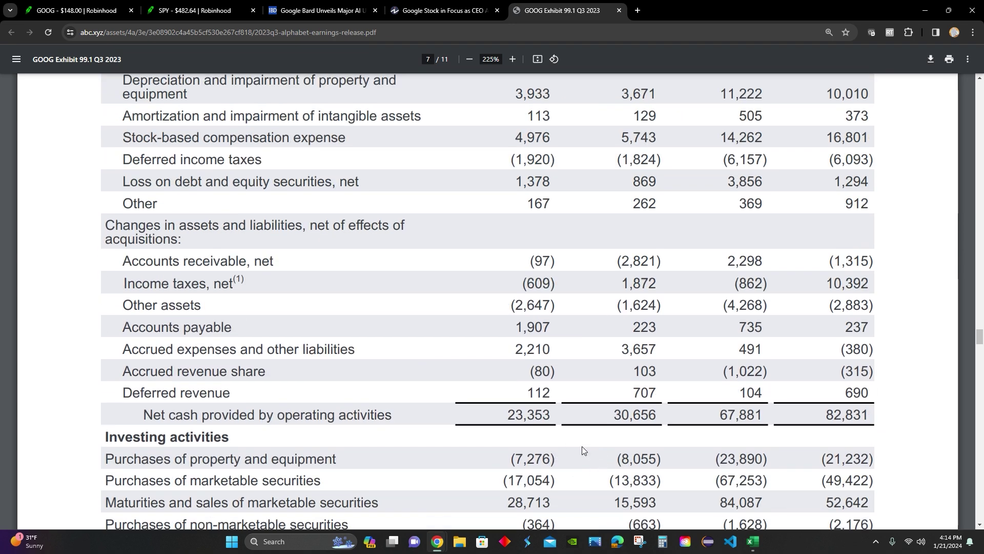
pyautogui.scroll(-5, 653, 449)
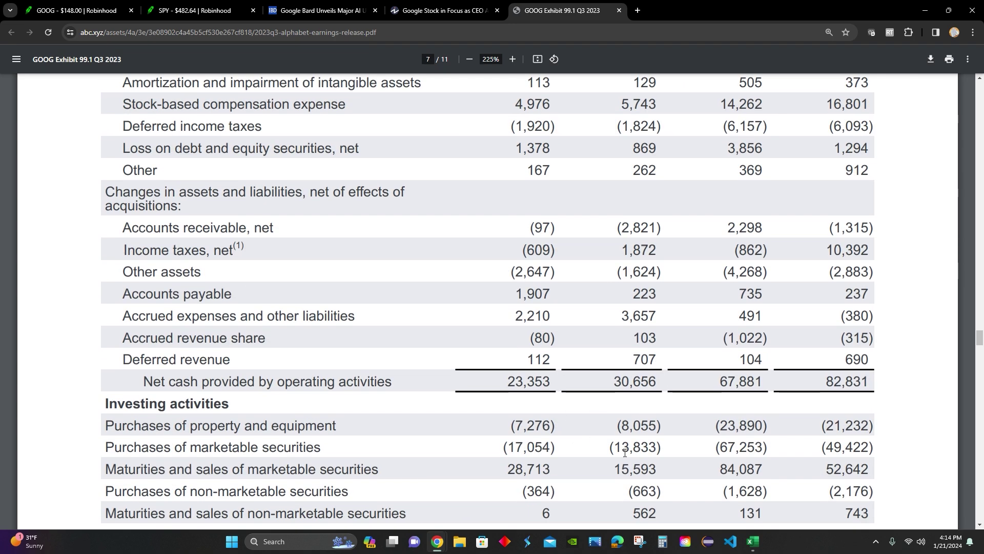
pyautogui.scroll(-2, 625, 453)
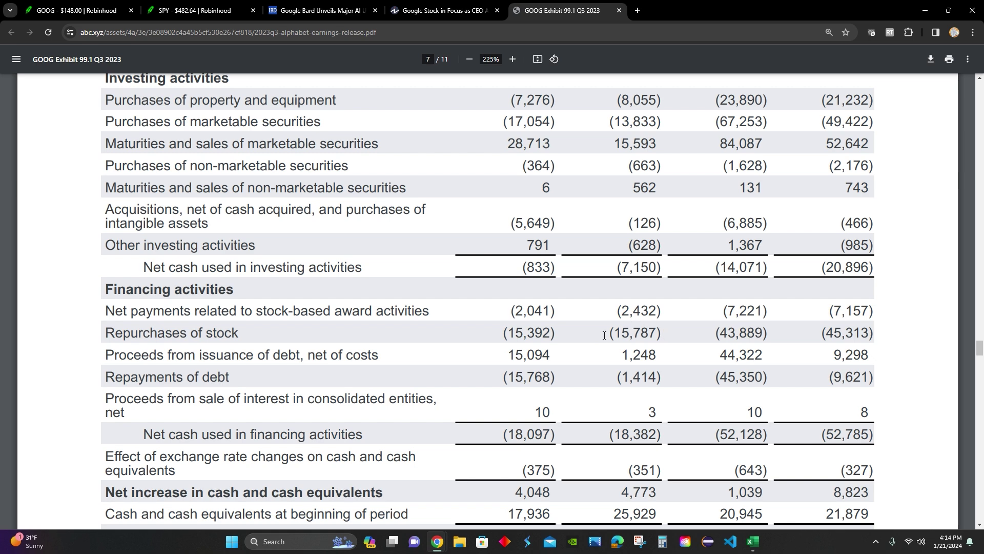
pyautogui.scroll(3, 605, 335)
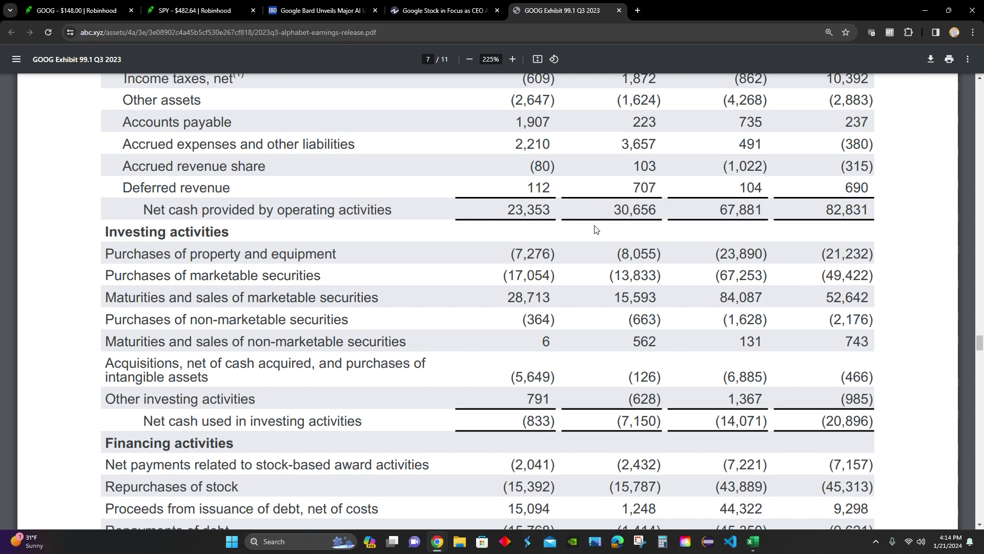
pyautogui.scroll(7, 594, 226)
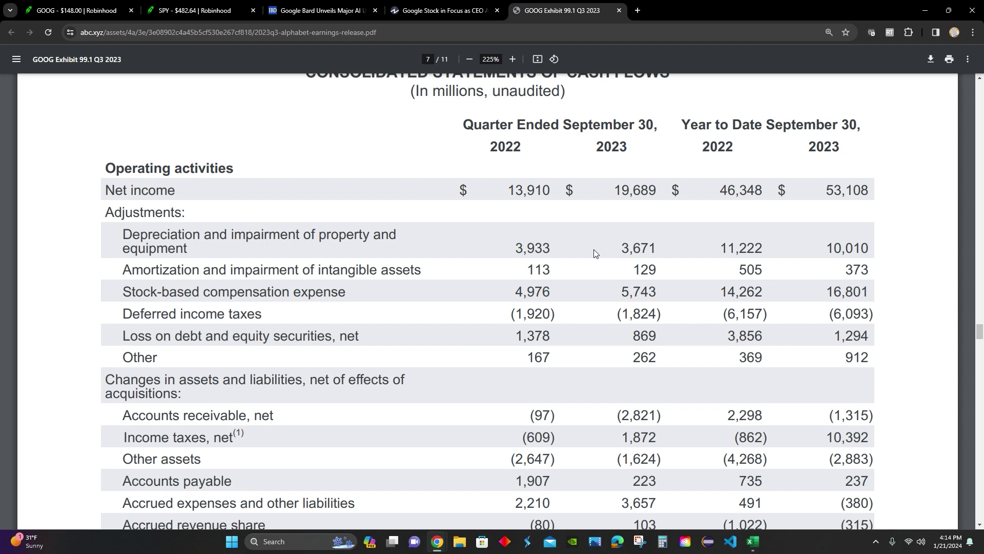
pyautogui.scroll(1, 594, 254)
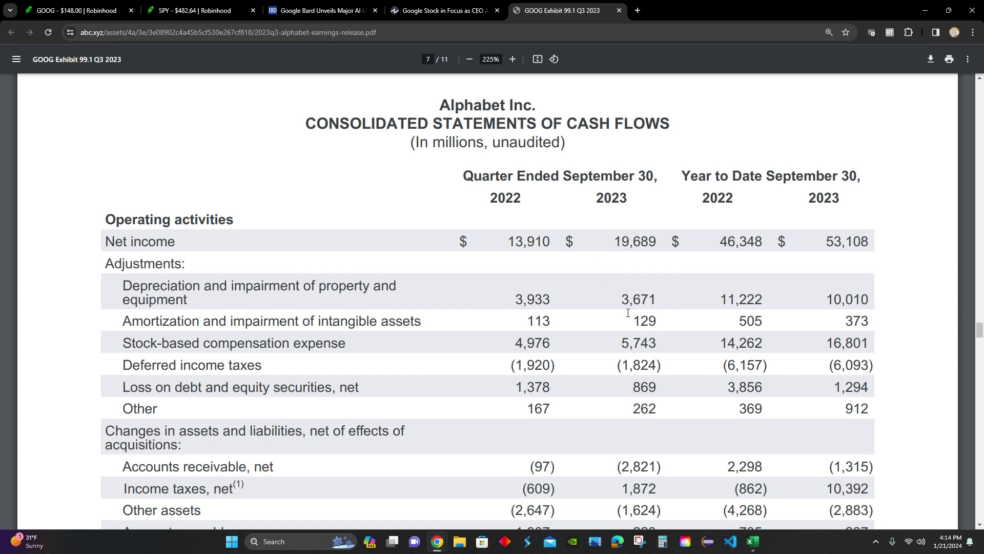
# - Switch to the Excel valuation workbook and examine the weighted average cost of capital calculation and its linked input in cell B4
pyautogui.click(752, 542)
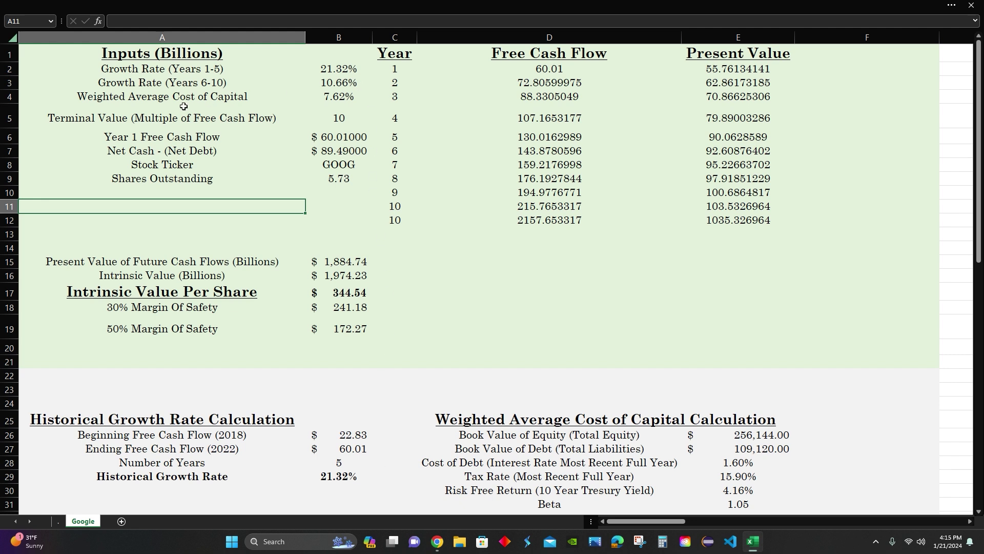
pyautogui.click(251, 99)
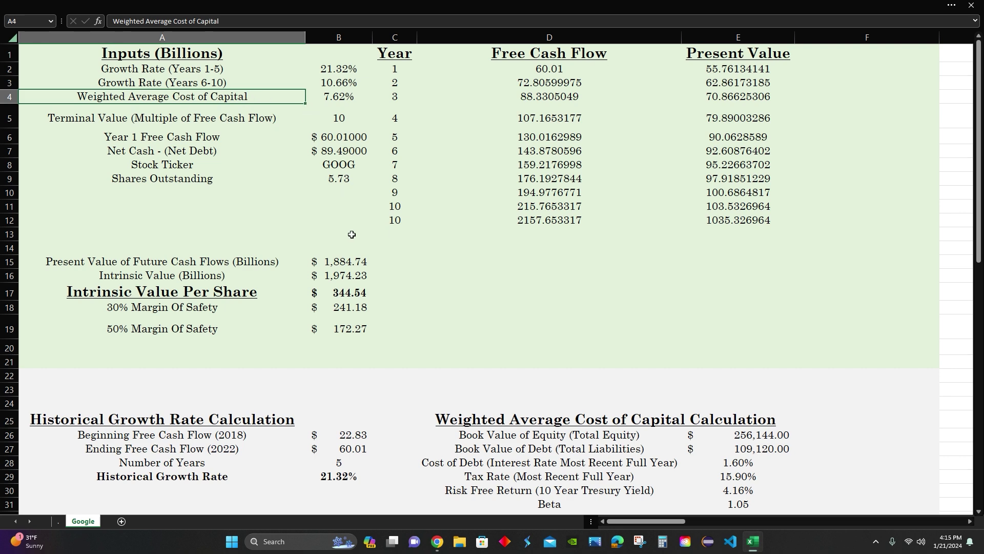
pyautogui.scroll(-1, 660, 288)
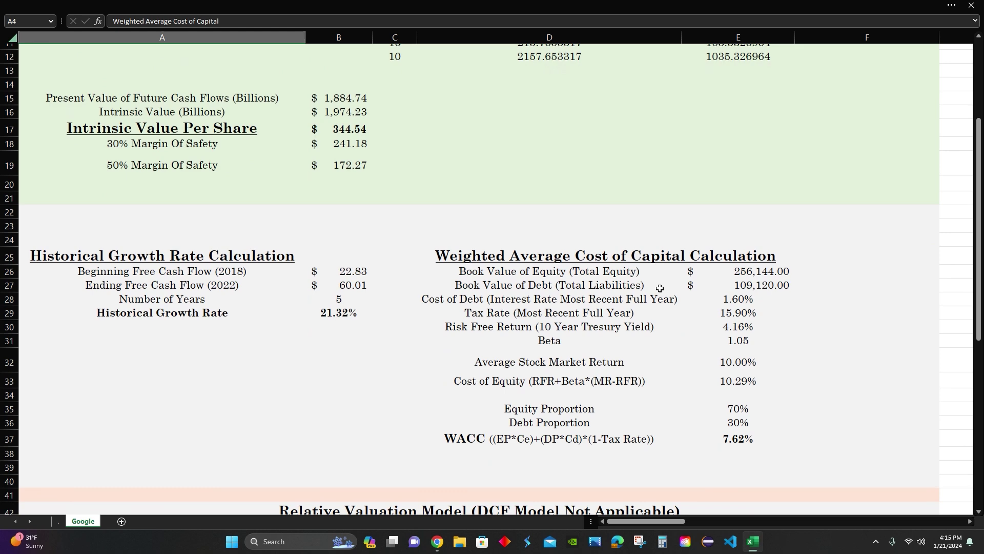
pyautogui.scroll(1, 660, 288)
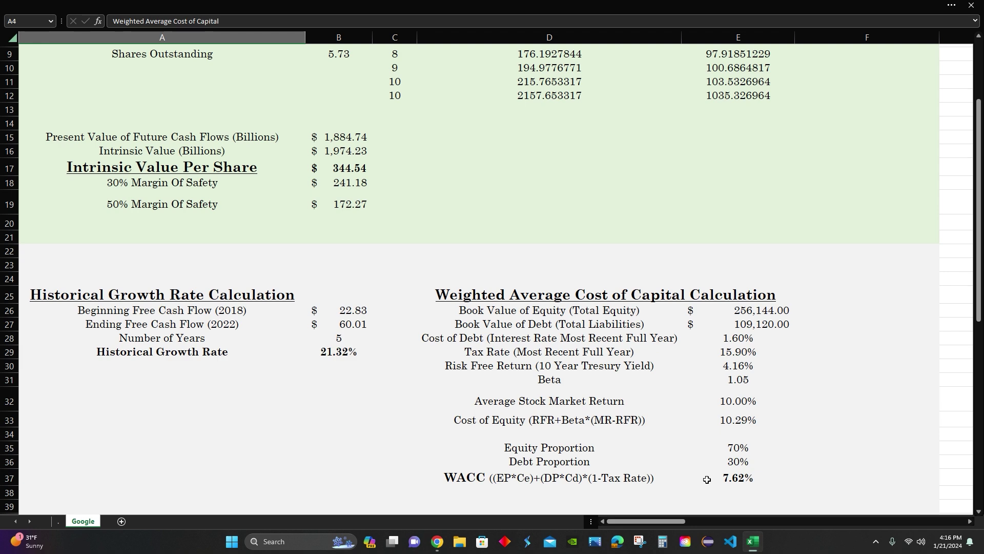
pyautogui.scroll(3, 707, 479)
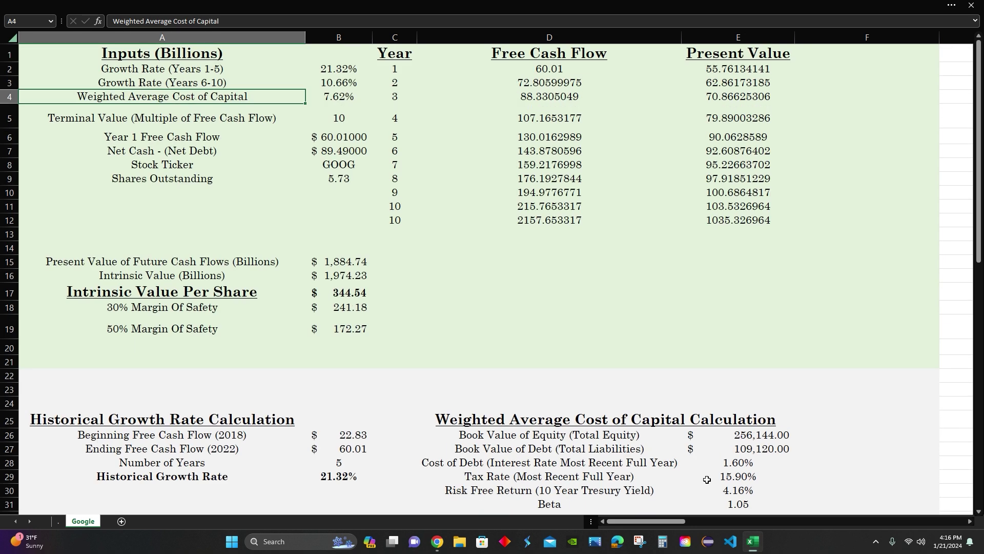
pyautogui.click(343, 99)
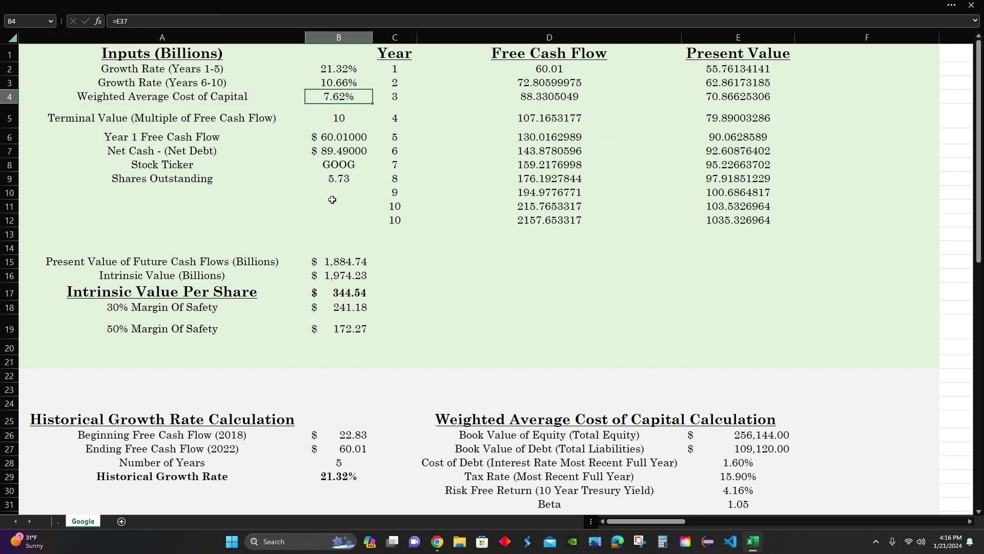
# - Inspect the shares outstanding input in B9 and the intrinsic value per share formula in B17
pyautogui.click(190, 197)
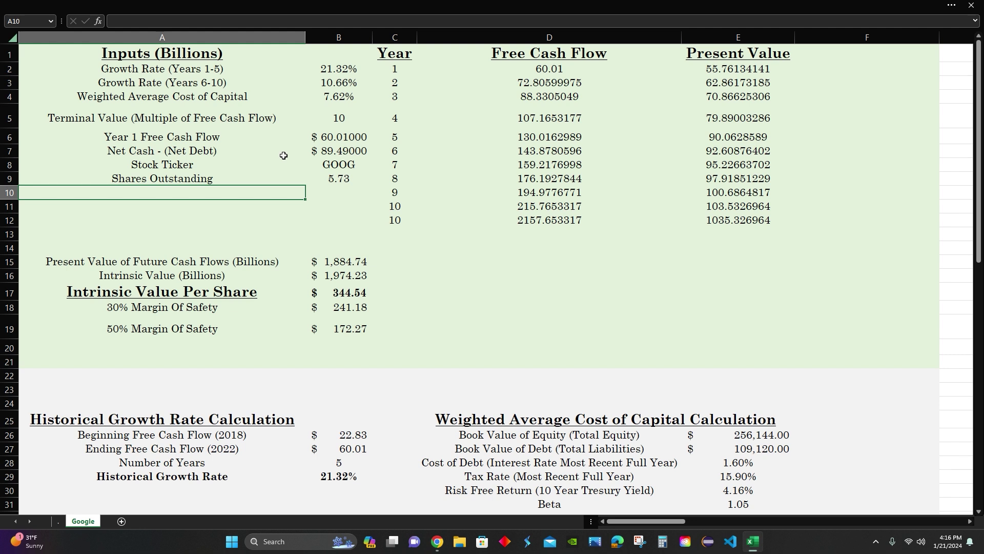
pyautogui.click(320, 178)
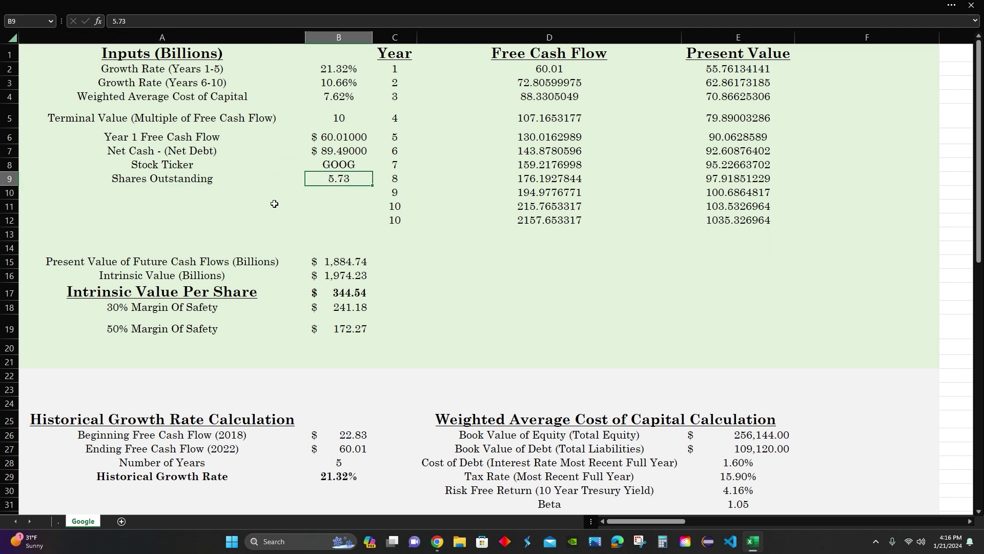
pyautogui.click(343, 295)
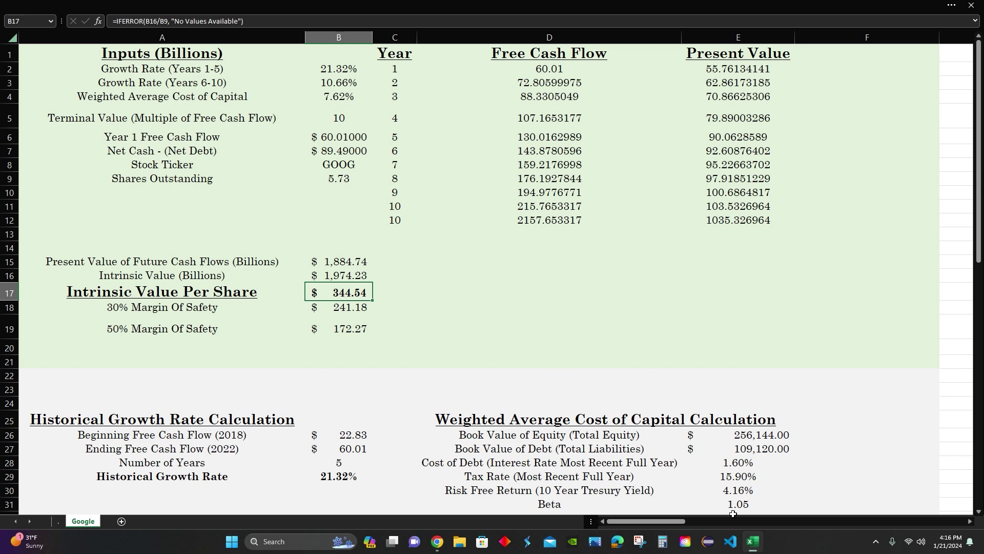
# - Check GOOG's current share price on its Robinhood page in Chrome, and return to the Excel valuation workbook
pyautogui.click(752, 541)
pyautogui.click(82, 7)
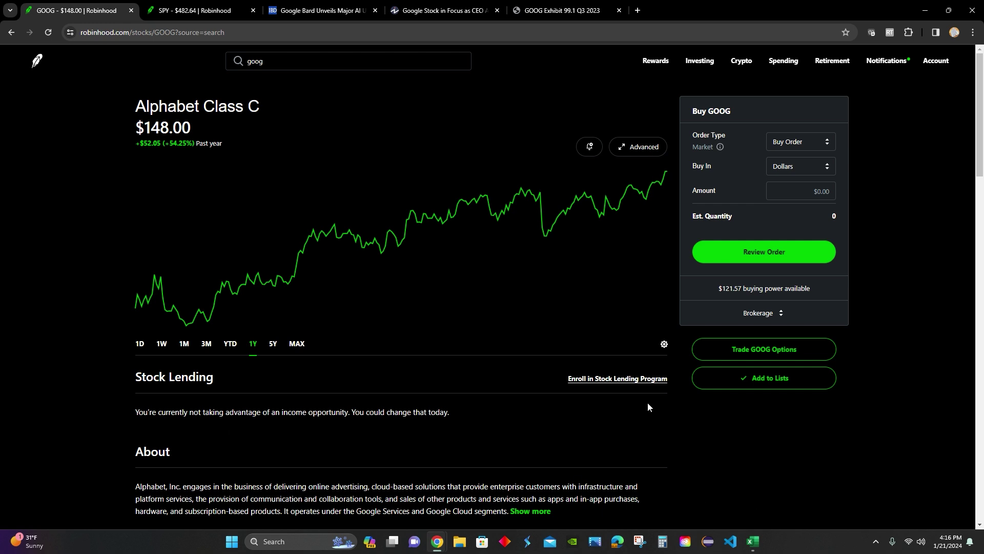
pyautogui.click(753, 541)
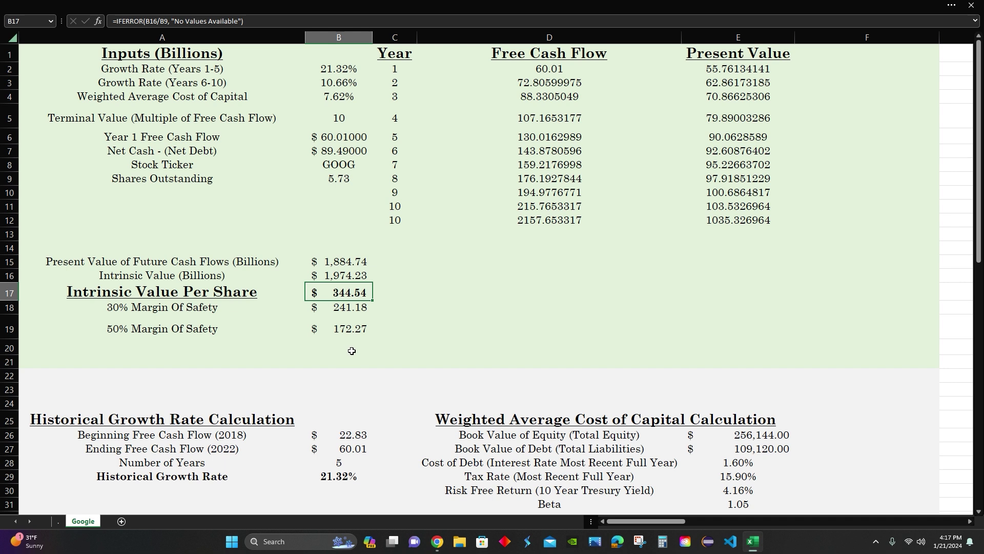
# - Bring the Competitor/Industry Analysis table comparing Google, Apple and Microsoft into view
pyautogui.click(342, 210)
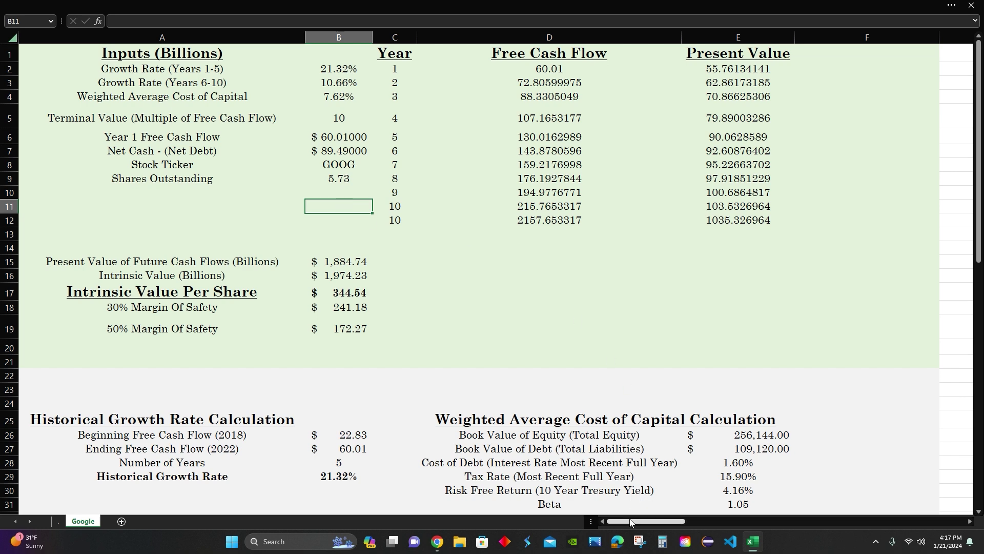
pyautogui.moveTo(633, 521); pyautogui.dragTo(700, 523)
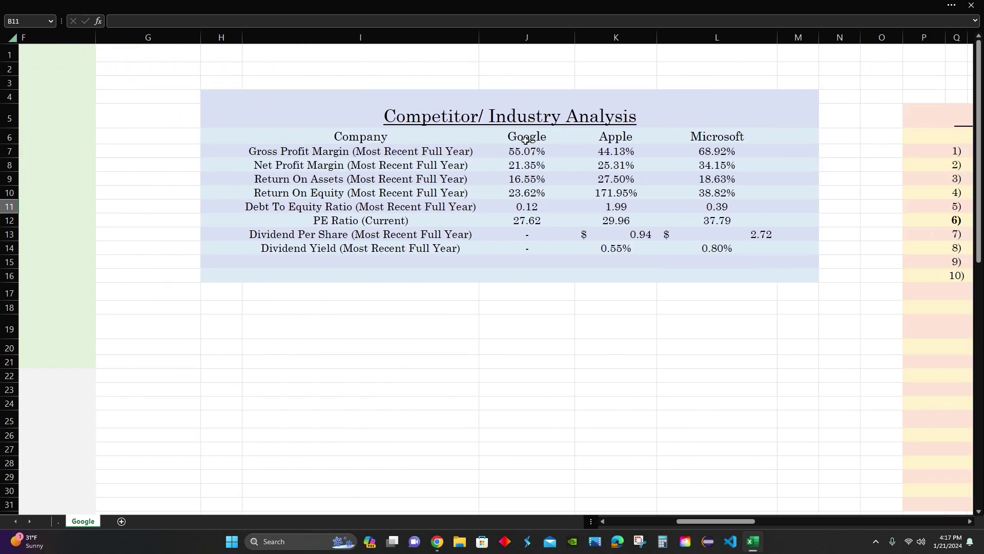
# - Review the Competitor/Industry Analysis table and the Companies Ranked table comparing share price to intrinsic value
pyautogui.click(525, 123)
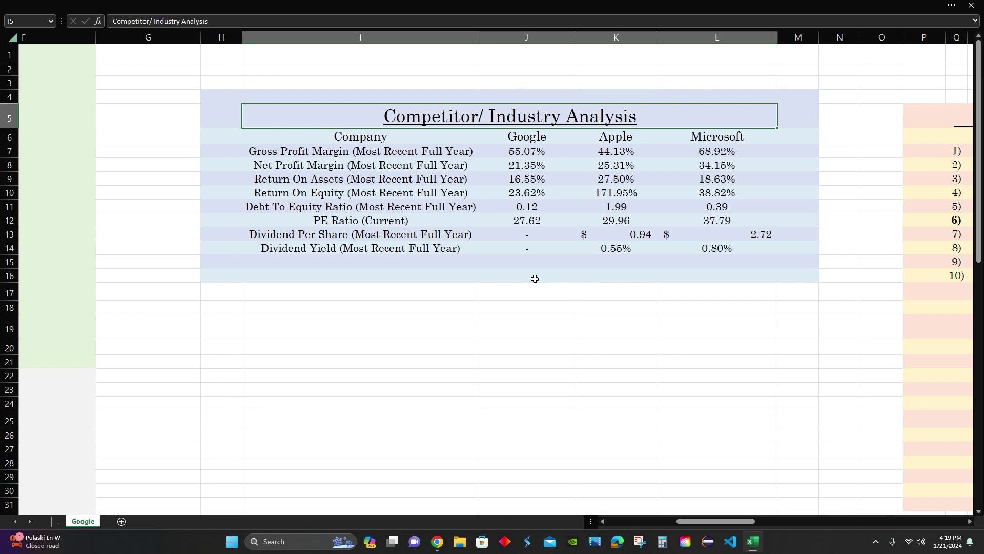
pyautogui.moveTo(713, 521); pyautogui.dragTo(786, 526)
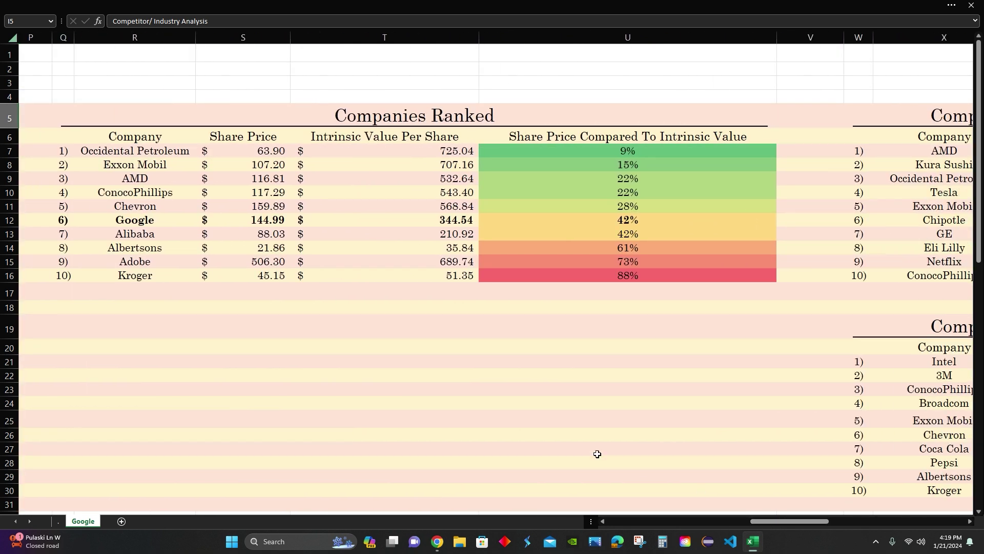
pyautogui.scroll(-1, 468, 409)
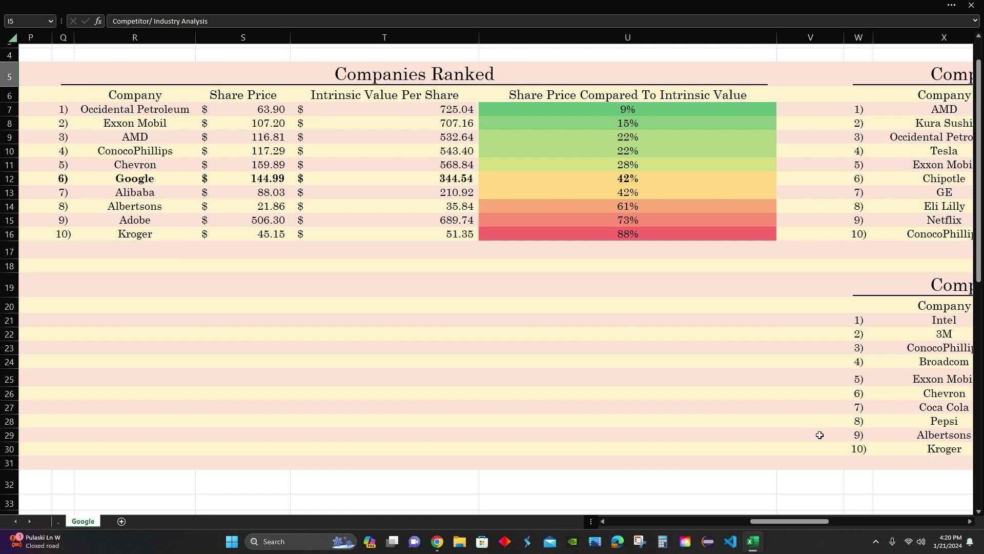
# - Examine the Companies Ranked tables for Growth Rate (Years 1-5) and Dividend Yield
pyautogui.moveTo(797, 522); pyautogui.dragTo(872, 522)
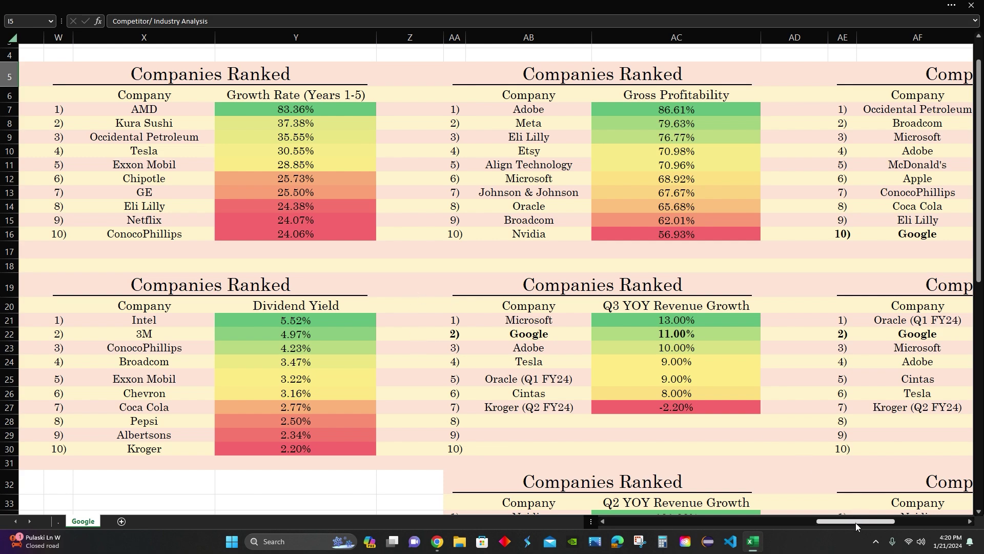
pyautogui.moveTo(856, 522)
pyautogui.mouseDown()
pyautogui.moveTo(610, 521)
pyautogui.moveTo(855, 523)
pyautogui.mouseUp()
pyautogui.scroll(1, 602, 356)
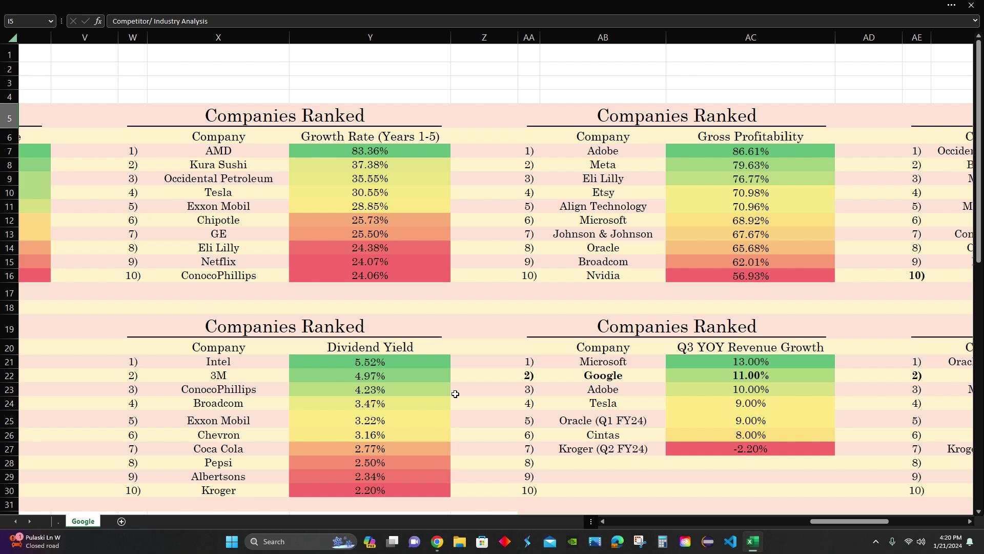
# - Examine the company rankings for gross and net profitability and for Q3 and Q2 YOY revenue and net income growth
pyautogui.moveTo(816, 522); pyautogui.dragTo(854, 521)
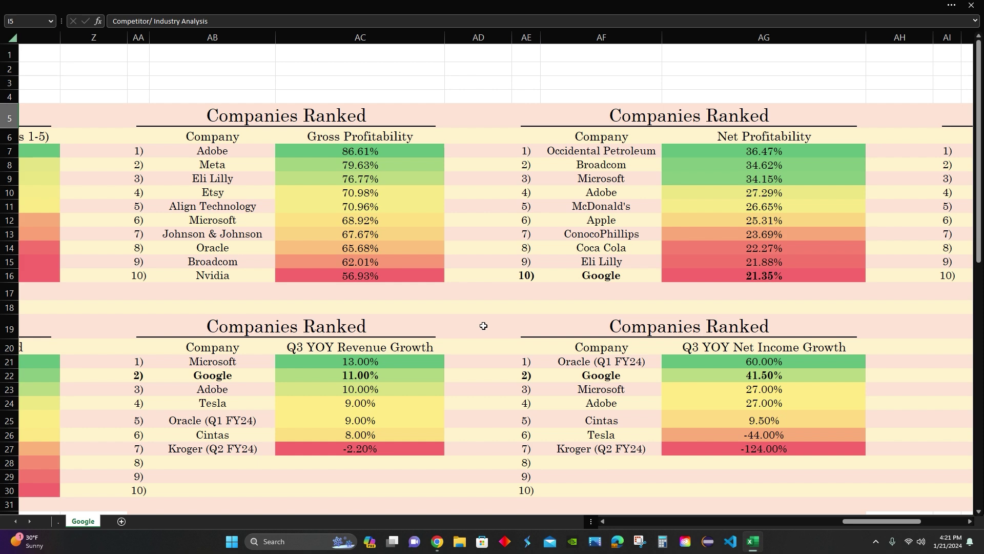
pyautogui.scroll(-5, 483, 326)
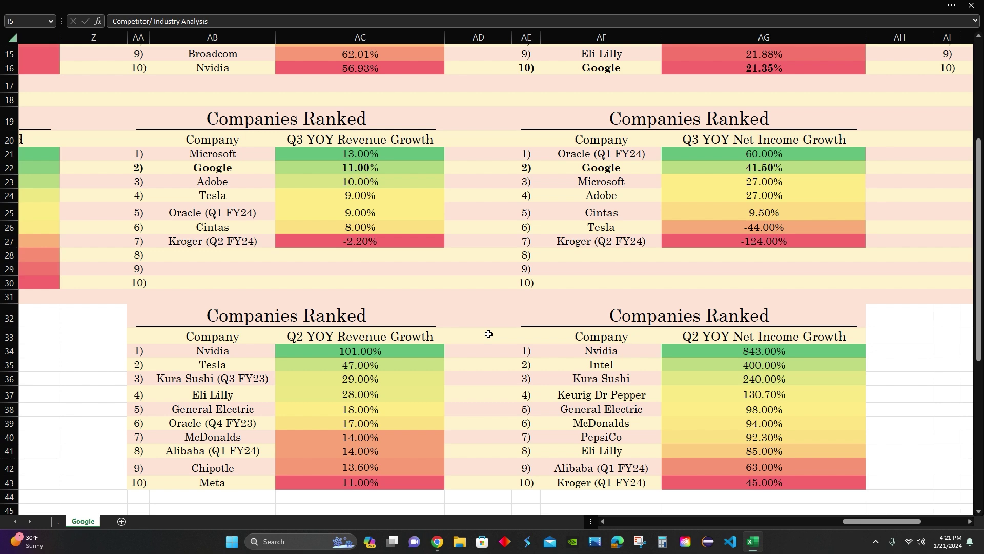
pyautogui.scroll(4, 488, 333)
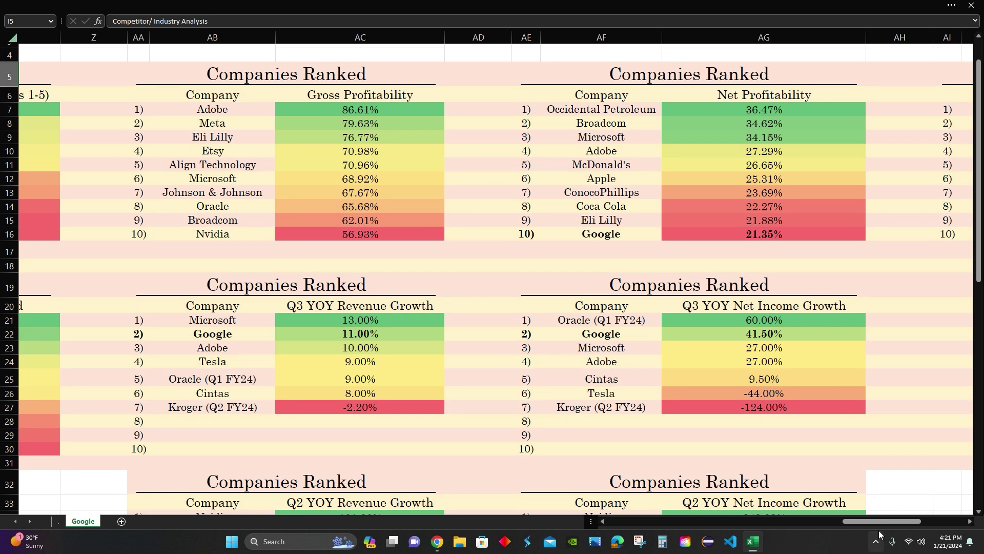
# - View the five-year stock performance ranking, check GOOG's 5Y chart on Robinhood in Chrome for comparison, and return to the Excel workbook
pyautogui.moveTo(881, 522); pyautogui.dragTo(926, 522)
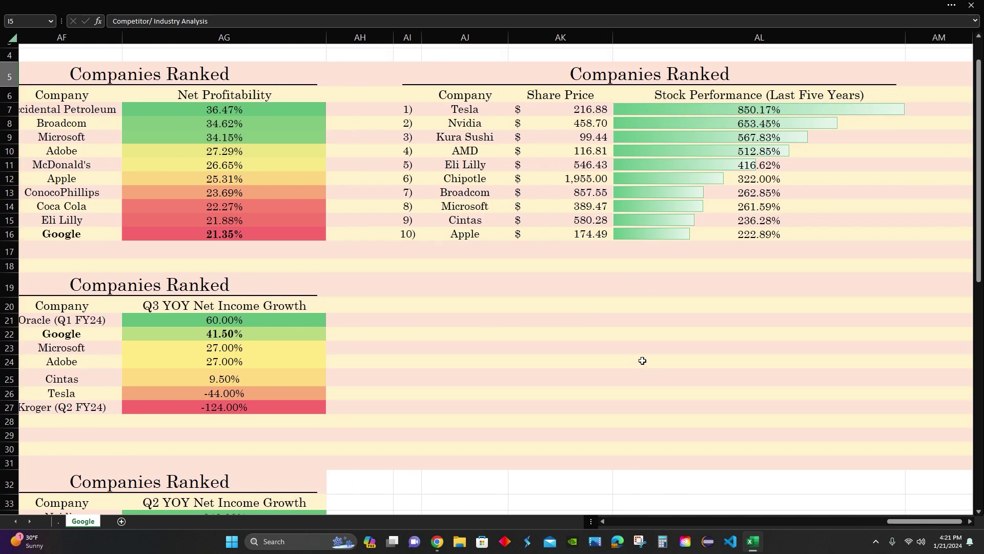
pyautogui.click(753, 541)
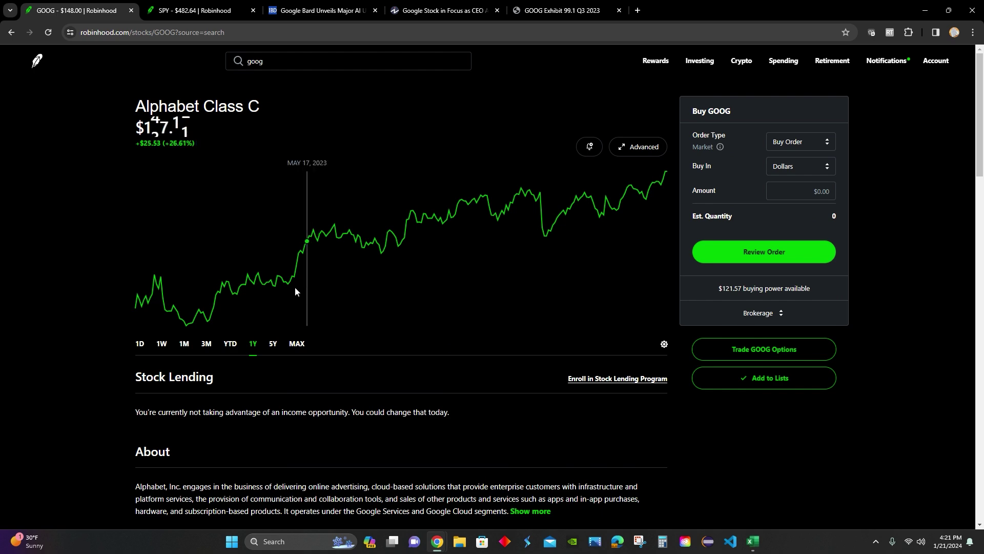
pyautogui.click(271, 343)
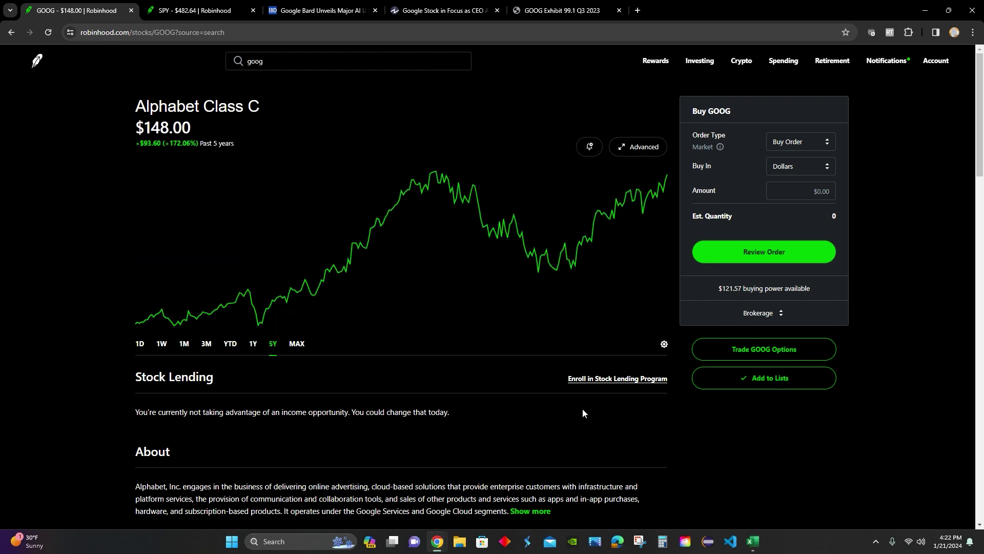
pyautogui.click(752, 542)
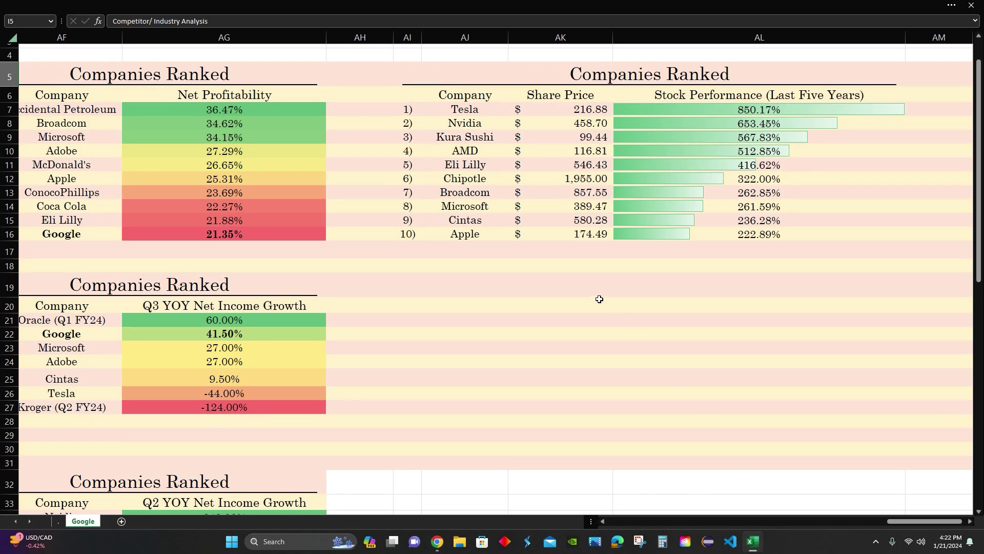